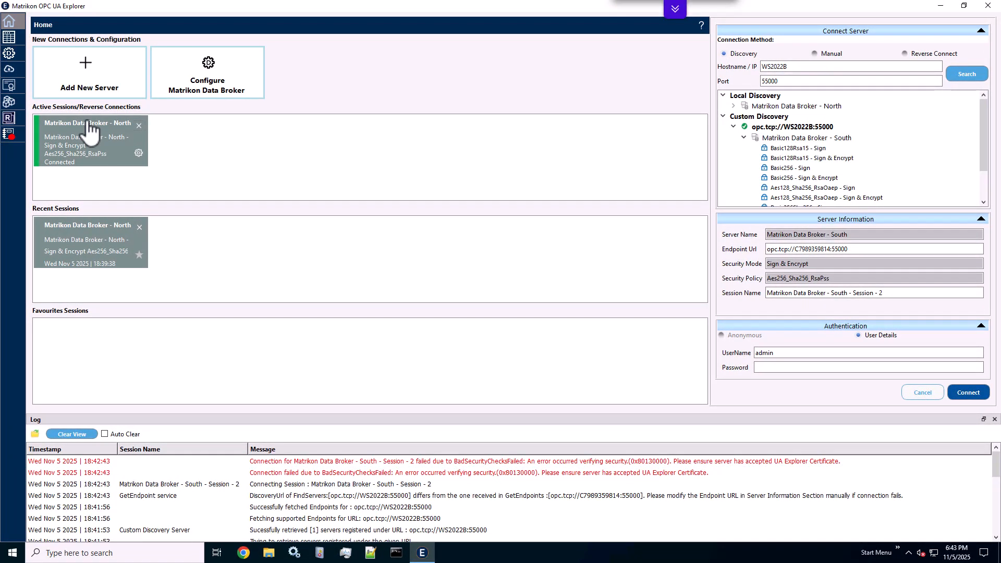
Cut the Matrikon OPC UA Explorer certificate from the South Data Broker's pki rejected certs folder
key(alt+Tab)
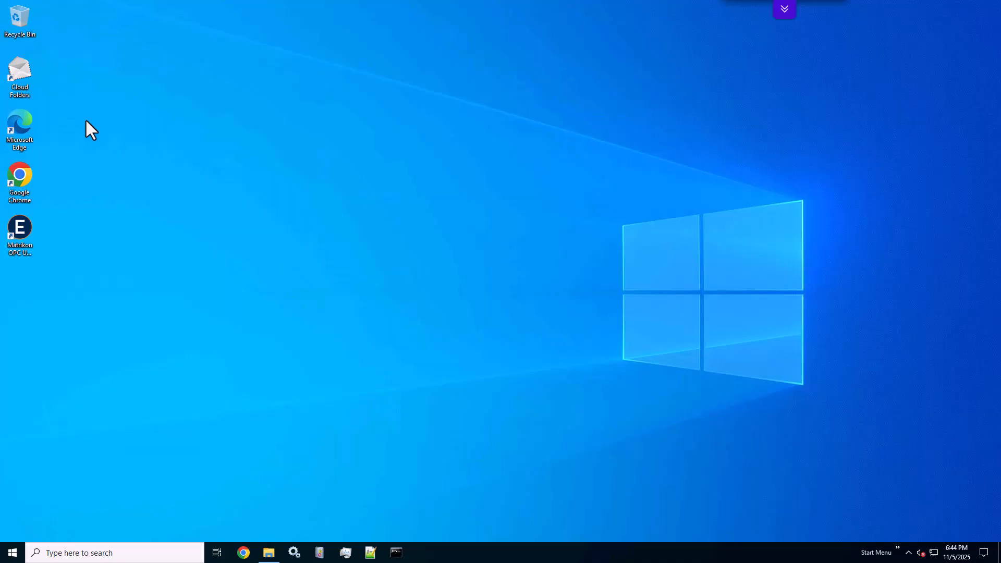
click(269, 552)
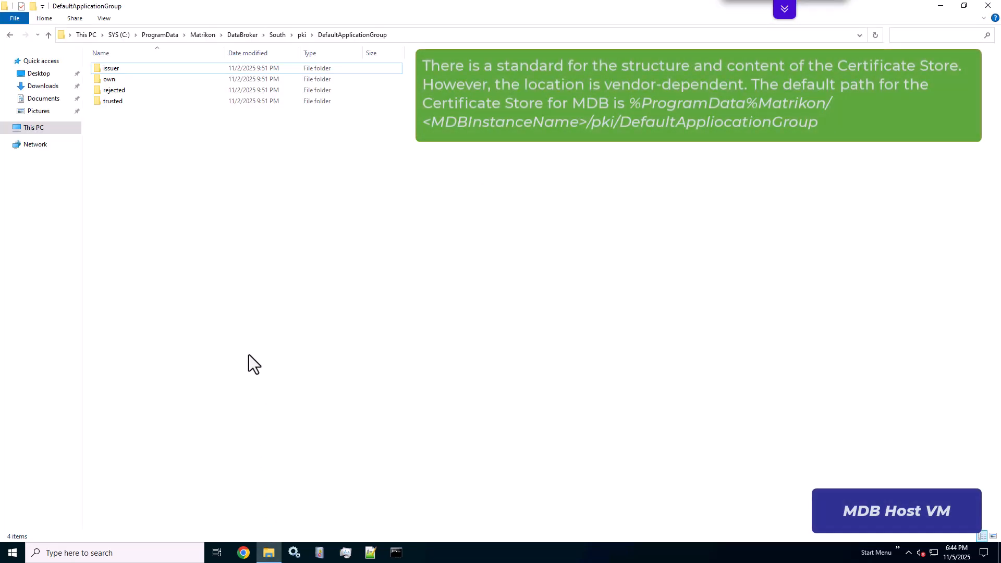
double_click(114, 91)
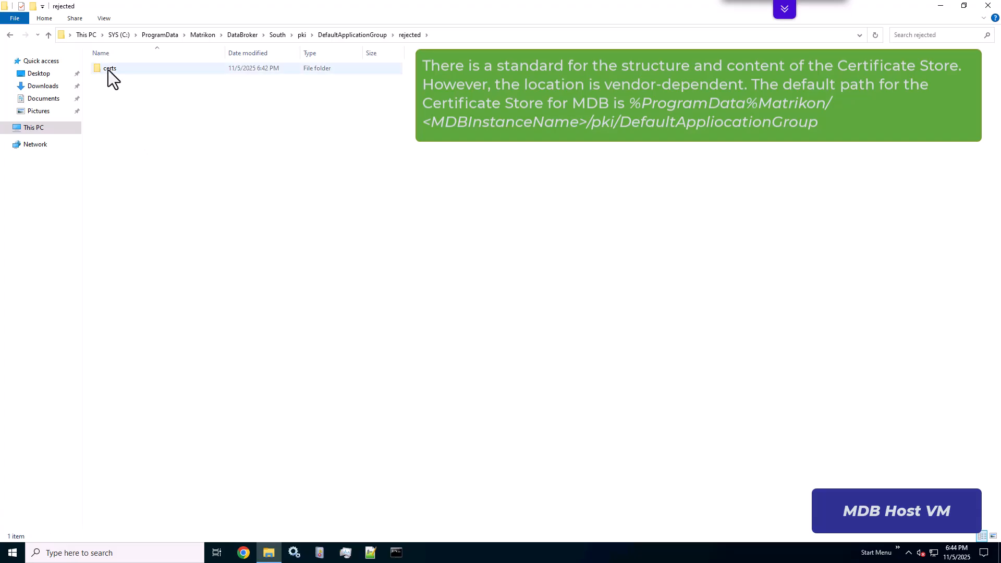
double_click(108, 70)
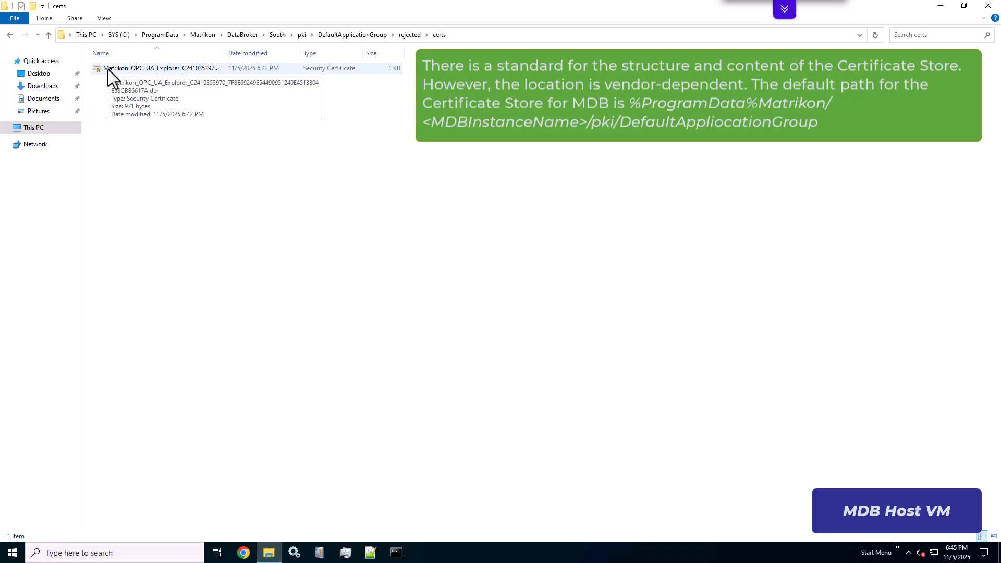
right_click(108, 70)
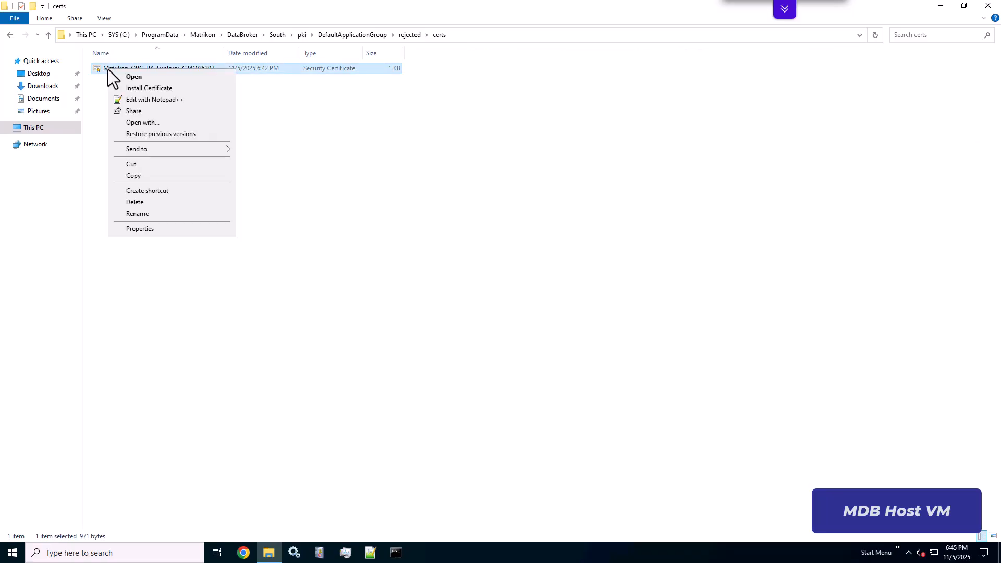
click(136, 166)
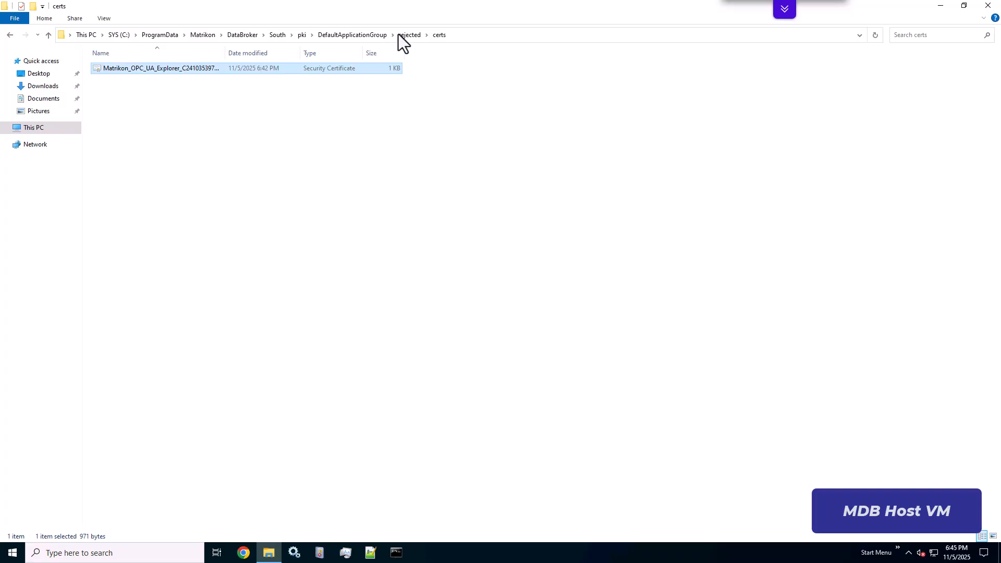
Paste the certificate into the DefaultApplicationGroup trusted certs folder
click(357, 34)
double_click(113, 101)
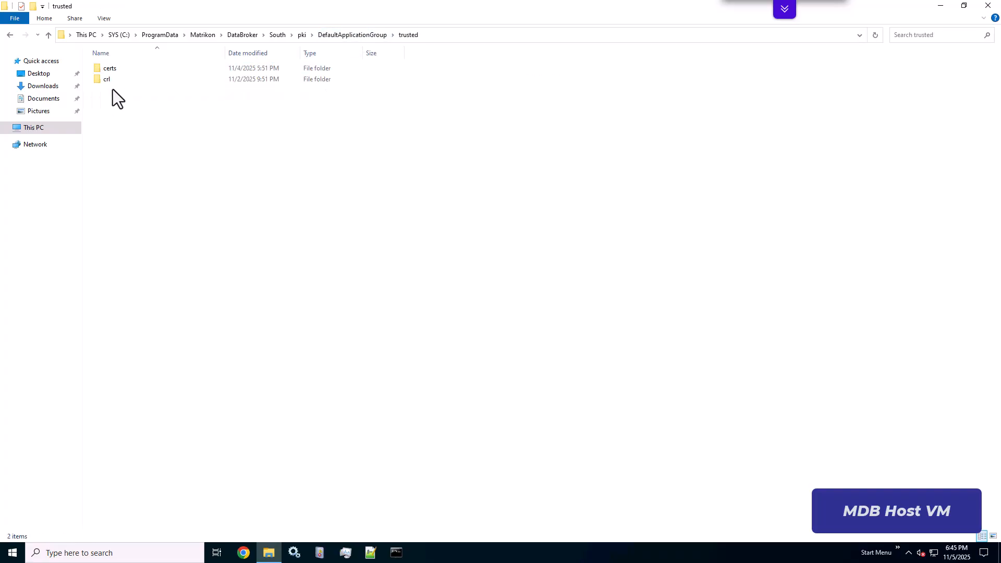
double_click(113, 68)
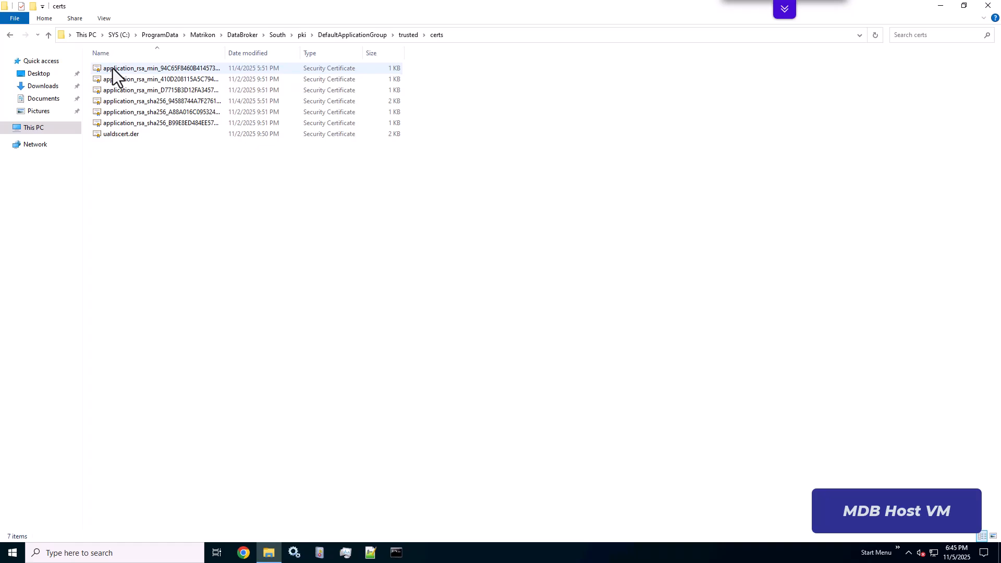
right_click(133, 161)
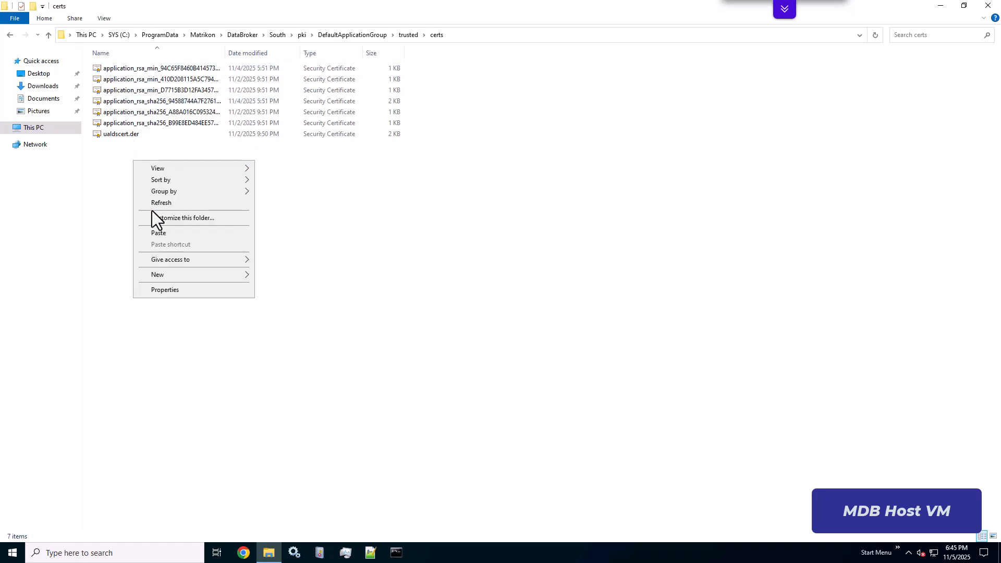
click(162, 236)
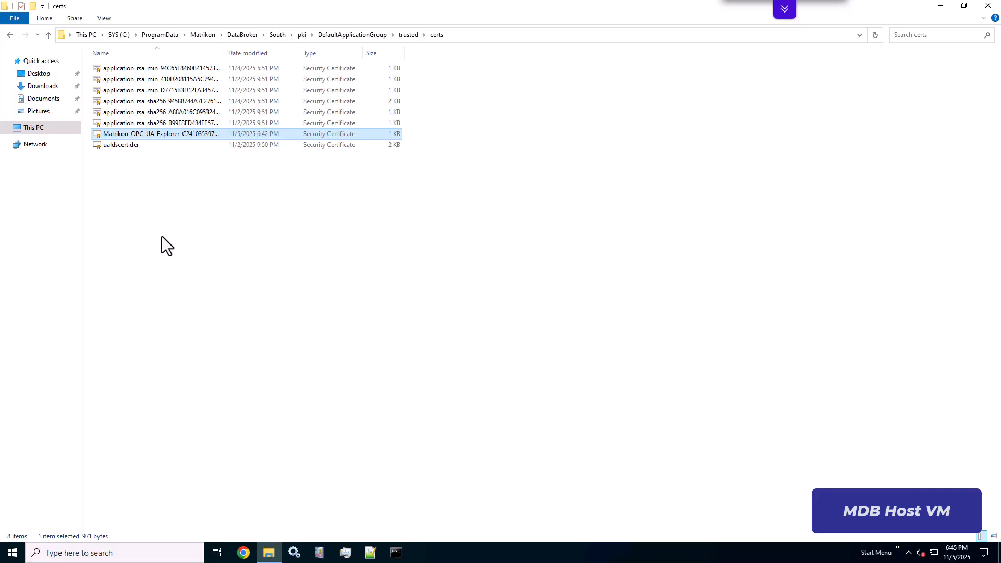
Reopen the rejected certs folder to check its contents
click(366, 38)
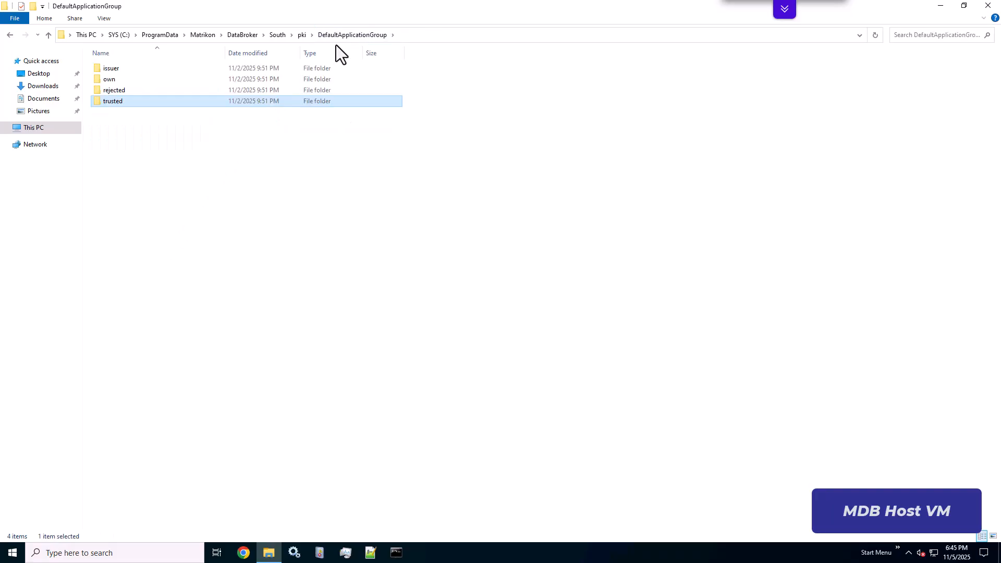
double_click(126, 90)
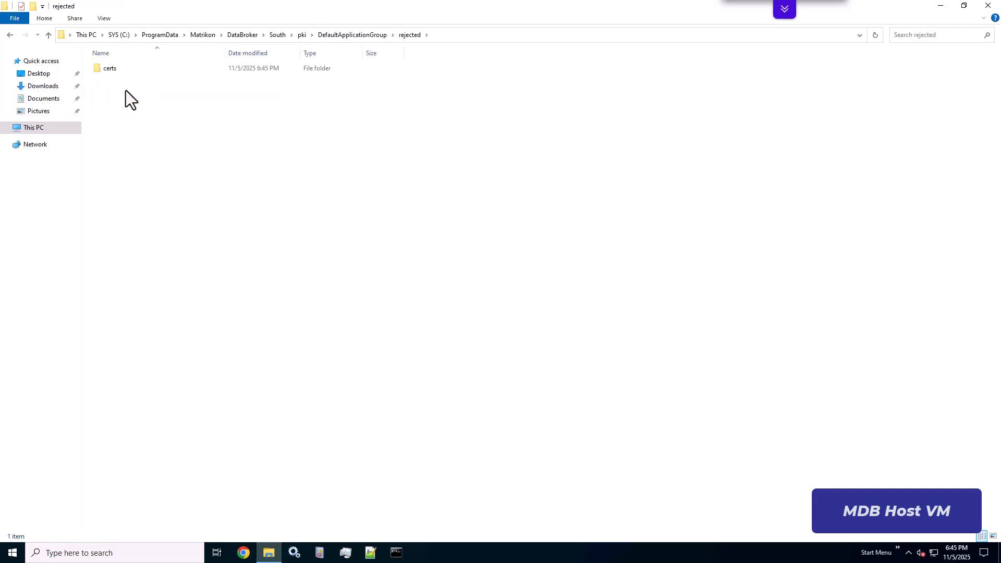
double_click(114, 69)
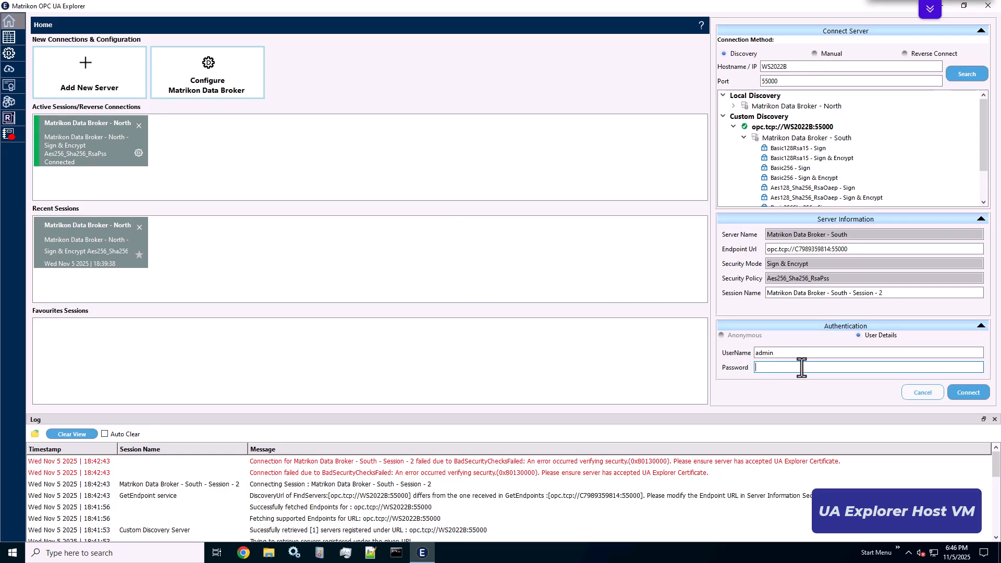
Enter the admin user's password and connect to the Matrikon Data Broker - South endpoint
text(a)
text(••••••••)
text(•)
click(966, 395)
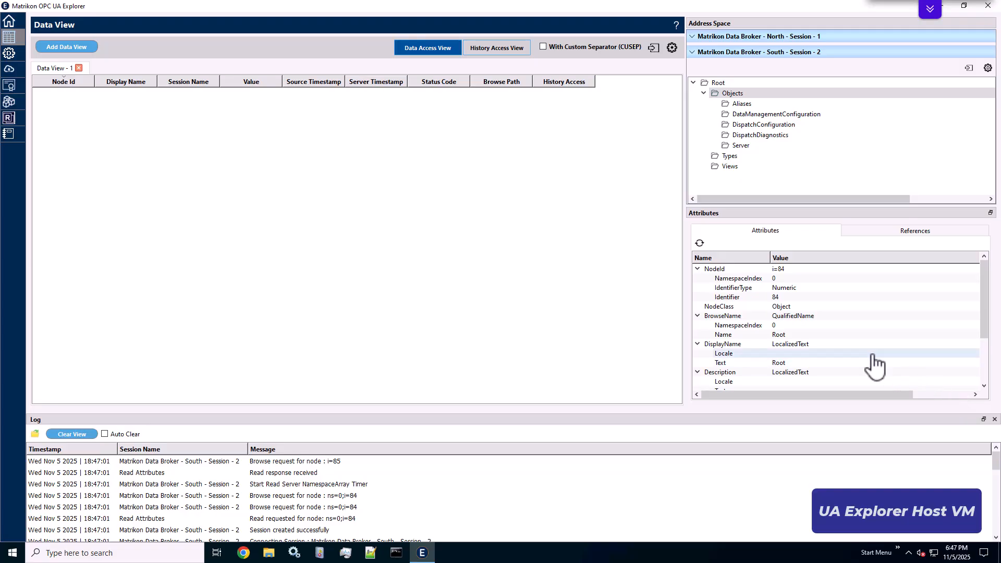
Apply the enabled Remote_OPCtoUA data source configuration in the Data Broker
click(16, 25)
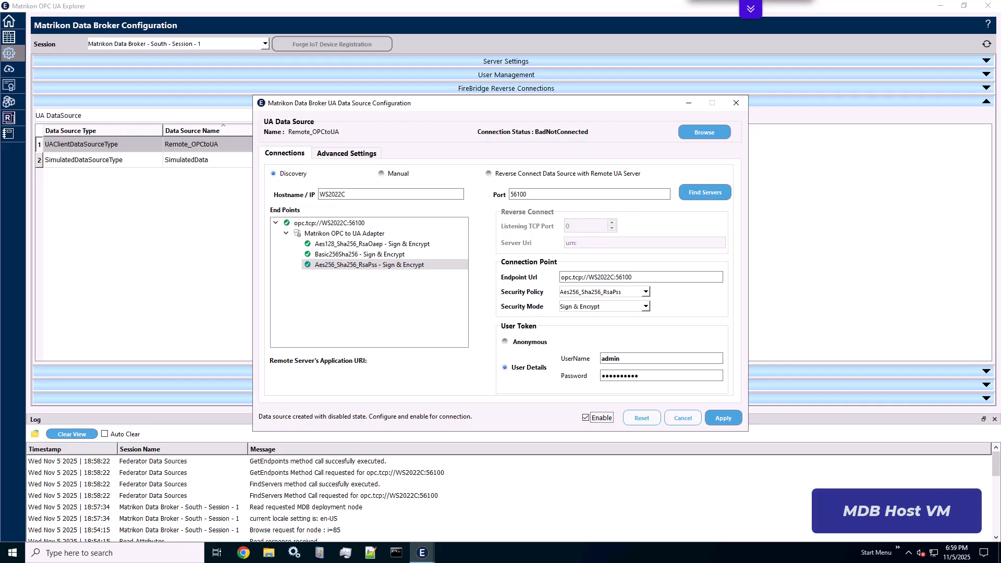
click(724, 418)
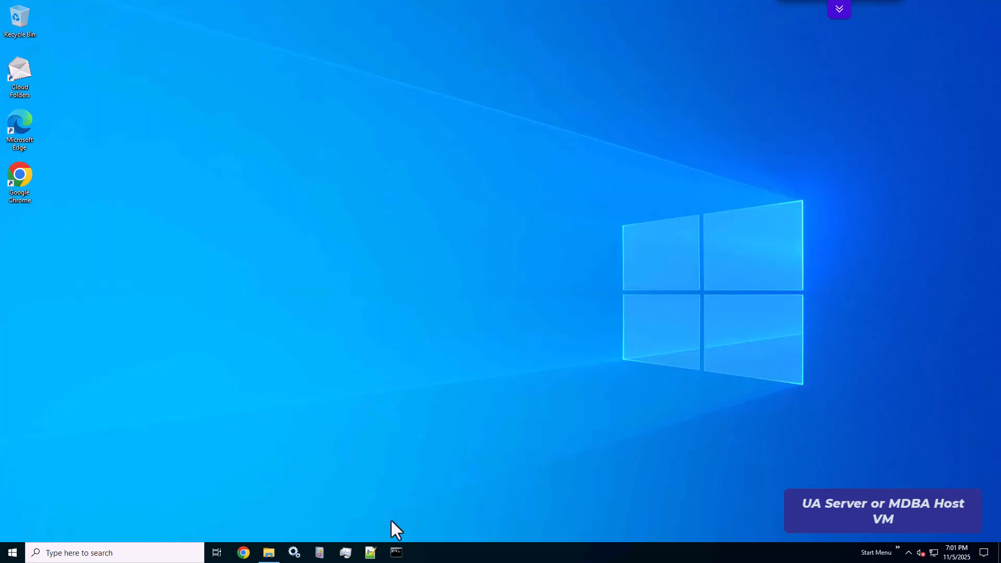
Copy the Matrikon_FLEX_Dispatch certificate from the OPC to UA Adapter's pki rejected certs folder
click(269, 553)
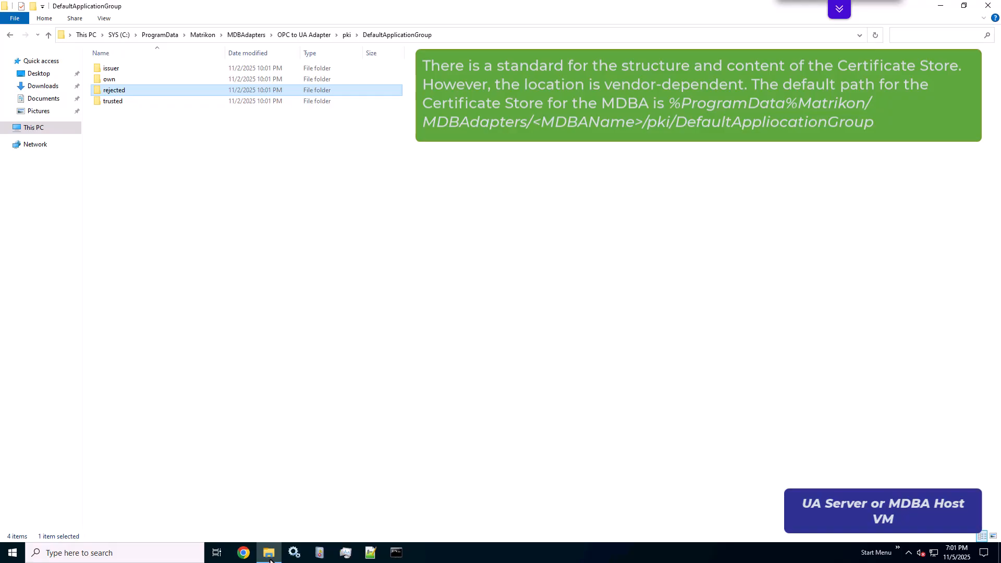
double_click(118, 92)
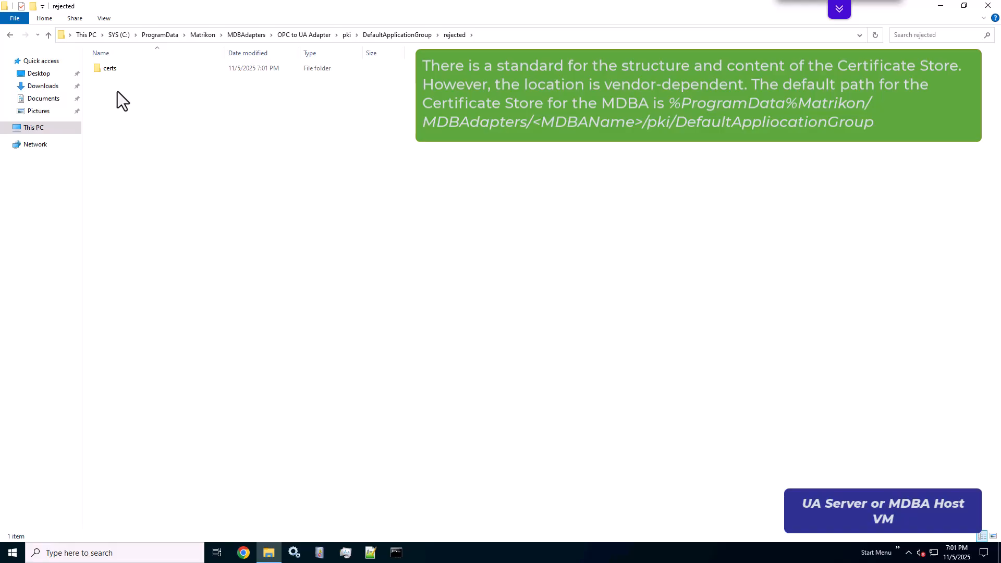
double_click(113, 67)
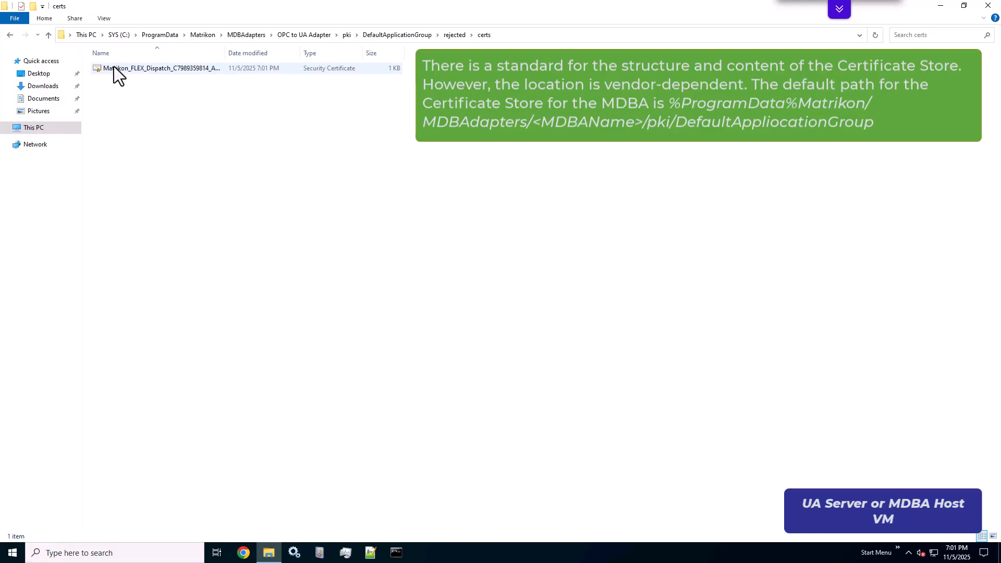
click(129, 70)
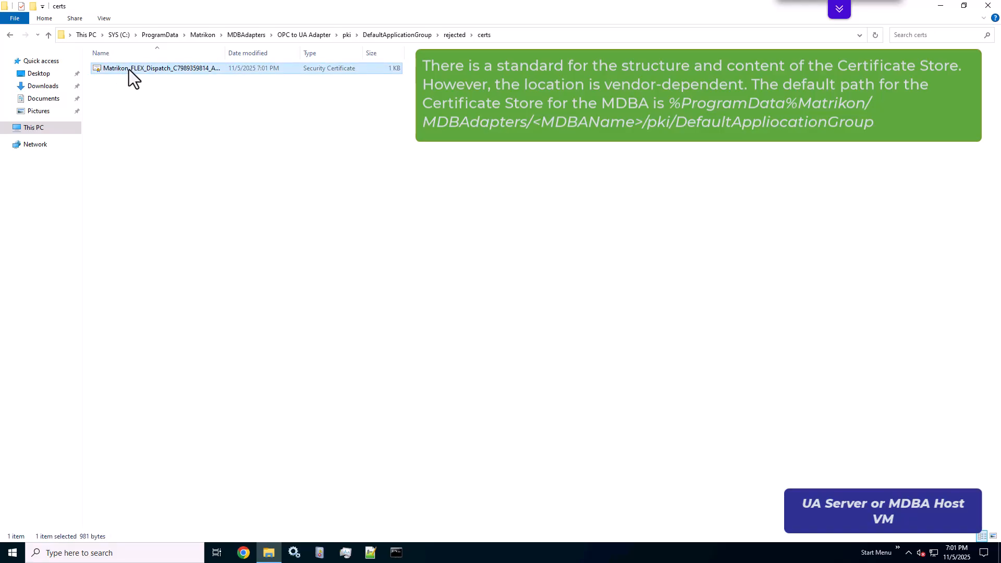
right_click(129, 70)
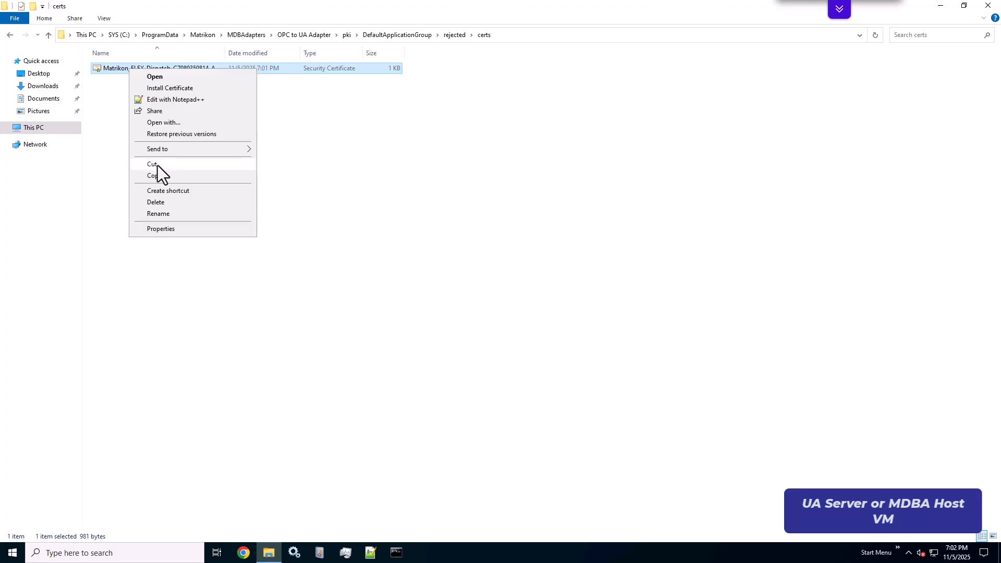
click(158, 174)
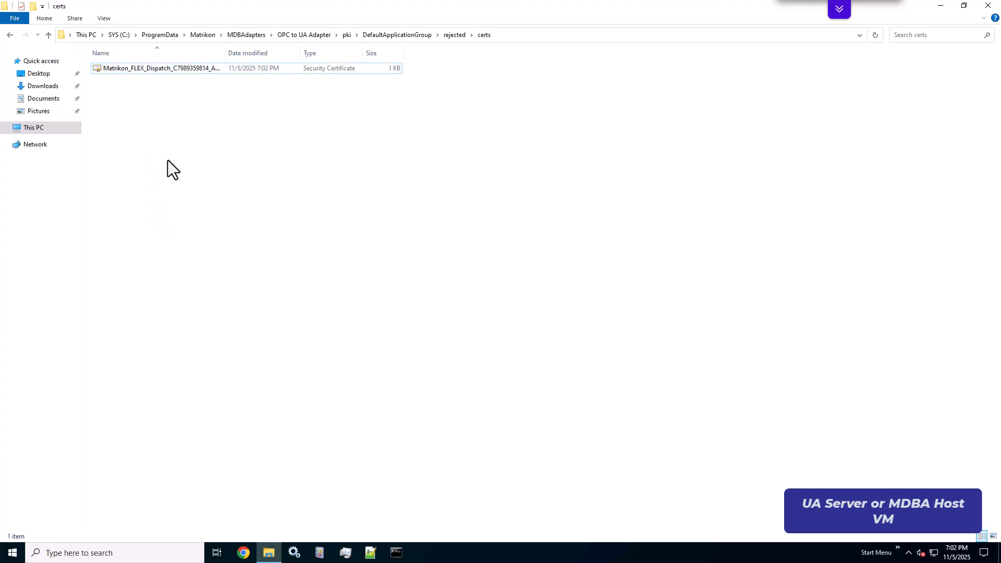
Paste the certificate into the adapter's DefaultApplicationGroup trusted certs folder
click(409, 37)
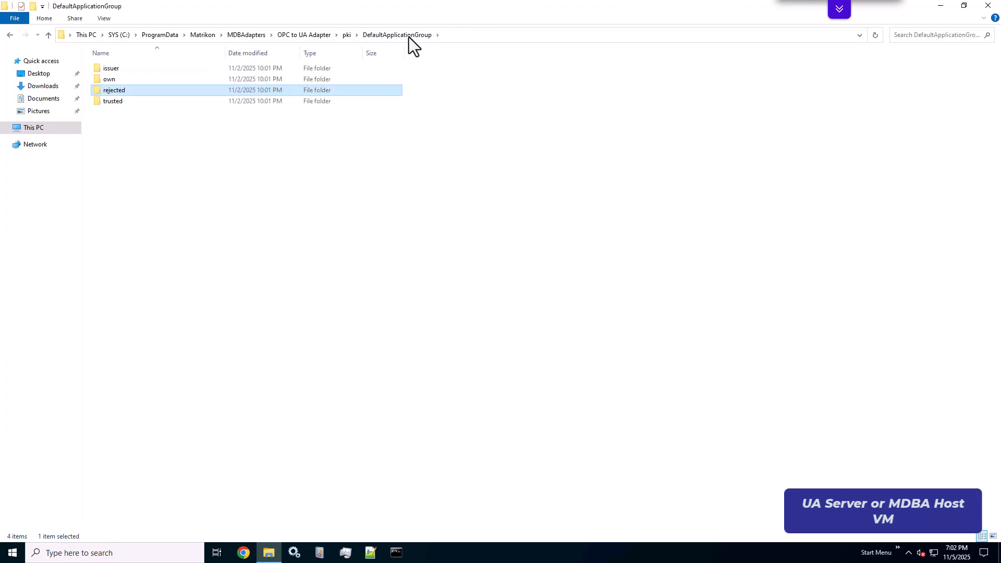
double_click(127, 102)
double_click(122, 68)
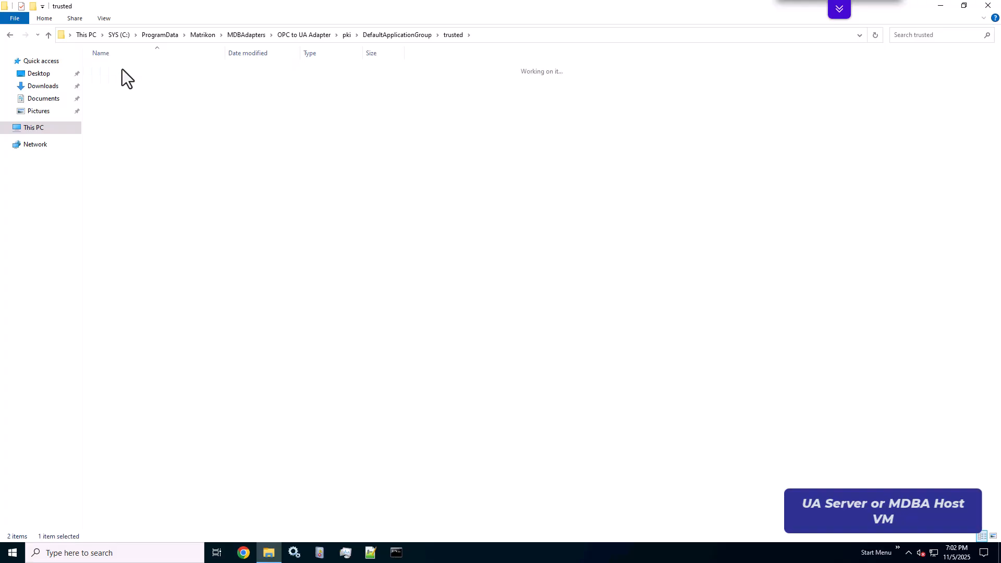
right_click(126, 88)
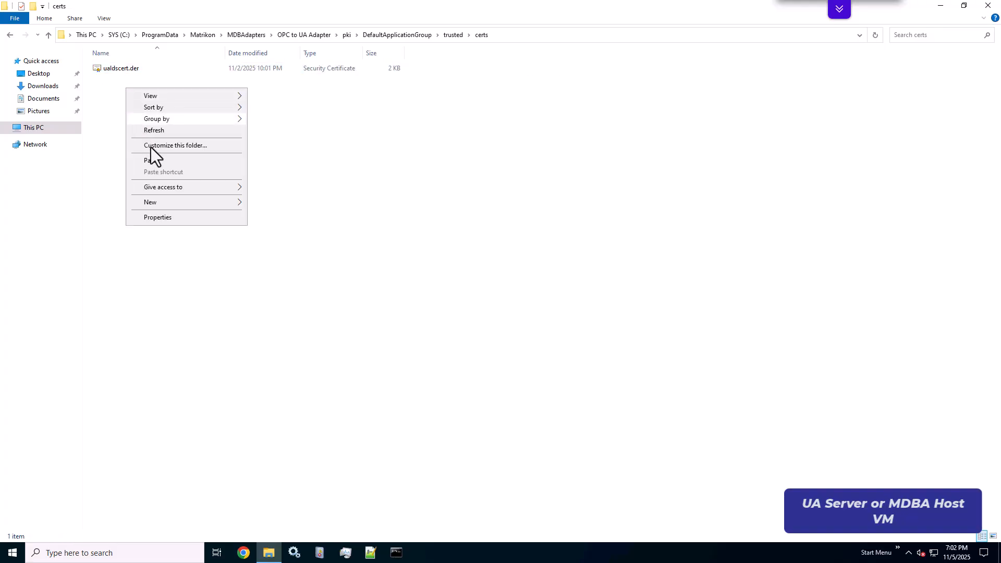
click(158, 162)
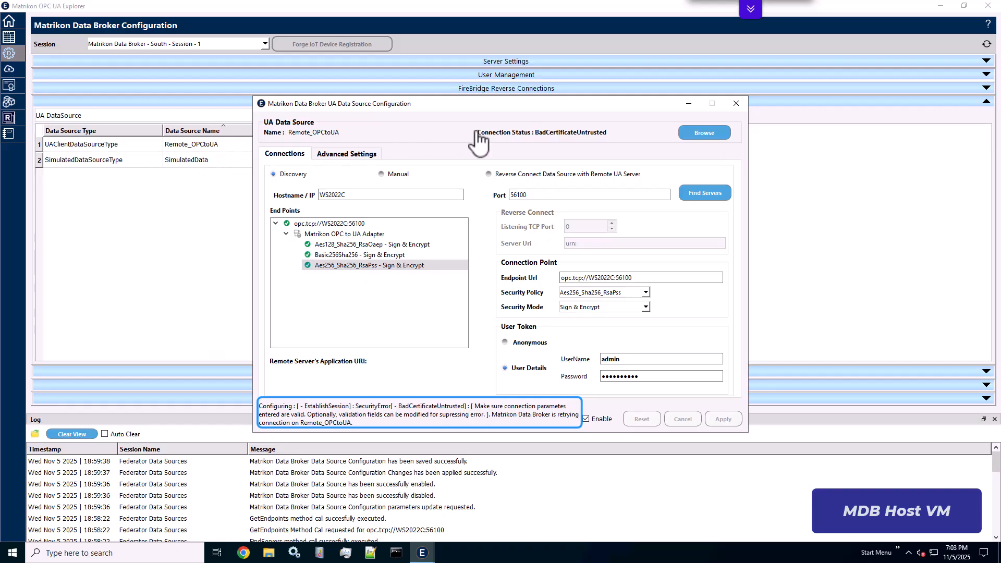
Close the data source dialog and accept the Matrikon OPC to UA Adapter certificate in Certificate Management
click(733, 105)
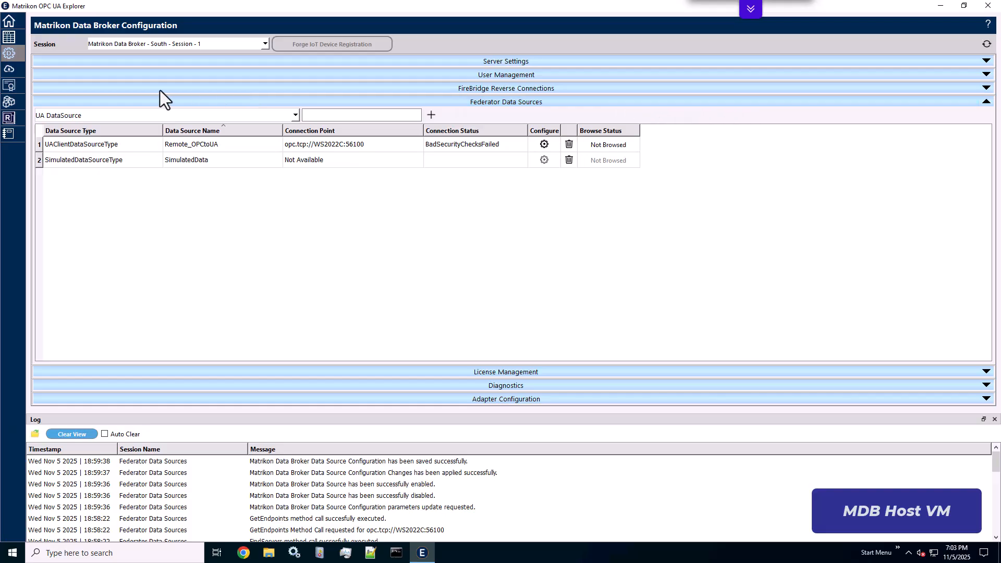
click(9, 86)
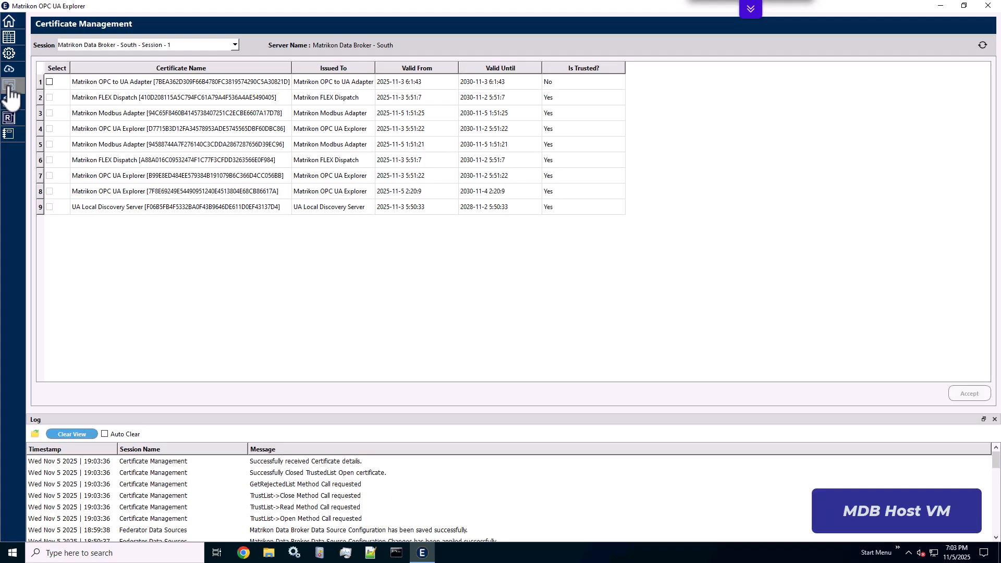
click(49, 82)
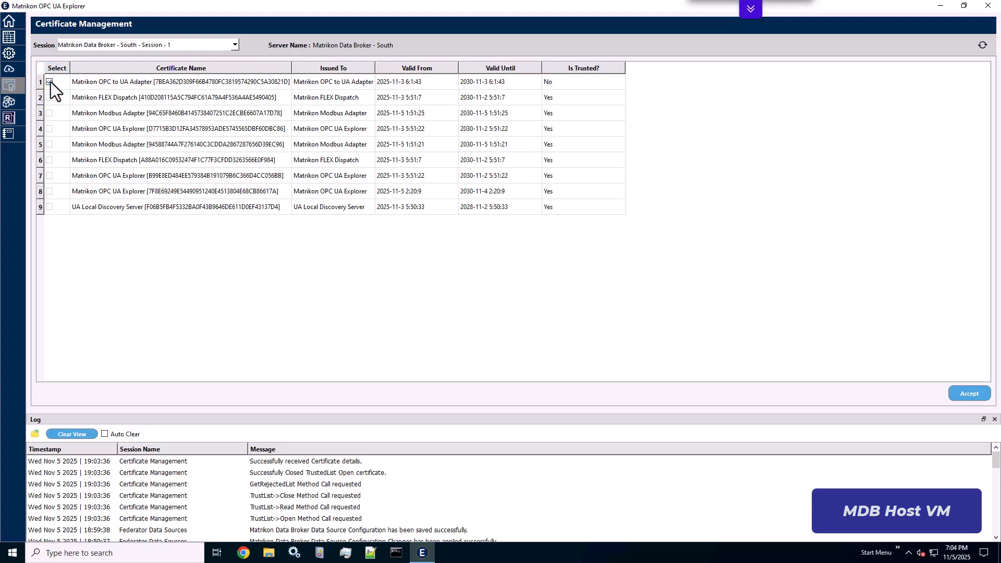
click(975, 395)
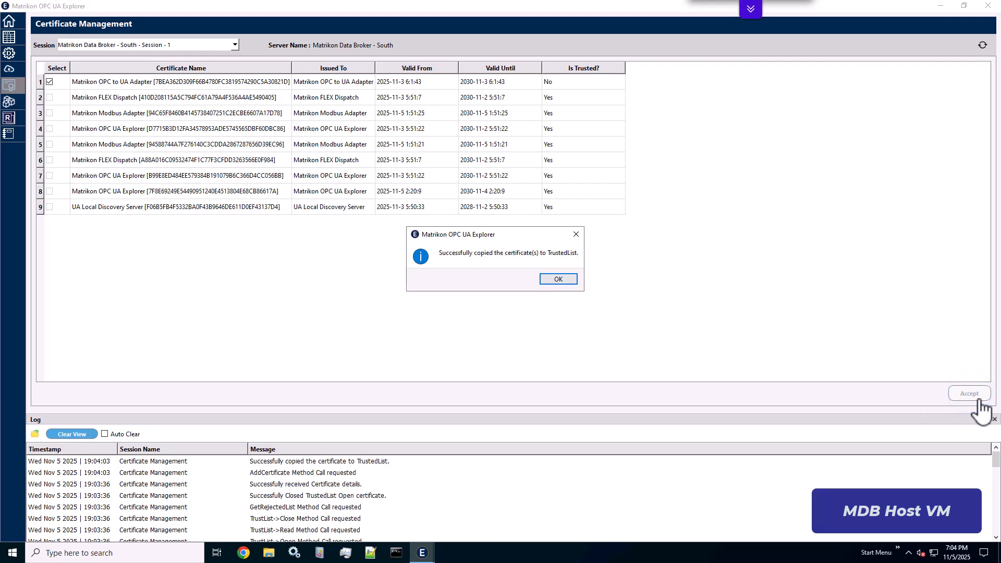
click(557, 281)
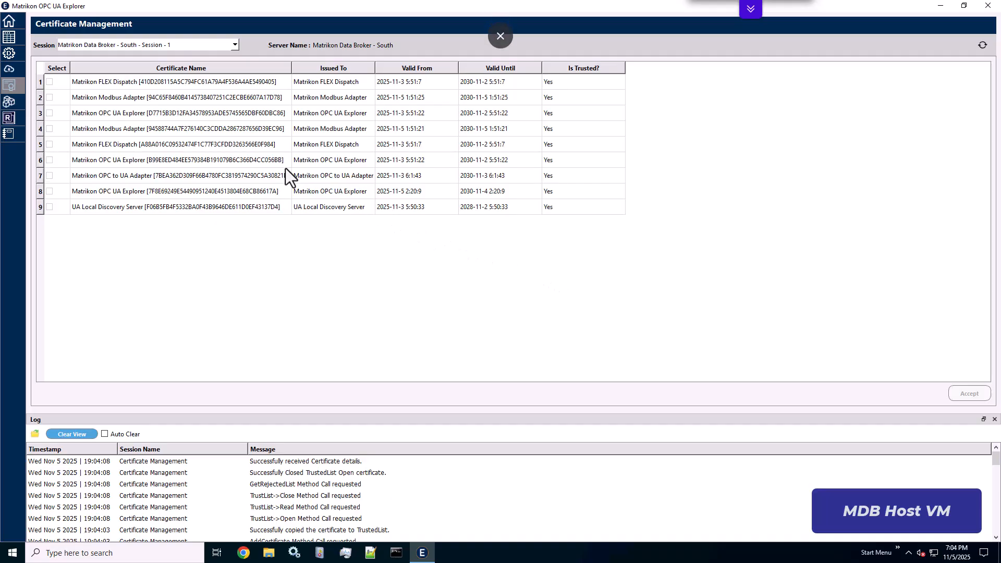
Review the Remote_OPCtoUA data source's connection status under Federator Data Sources
click(15, 52)
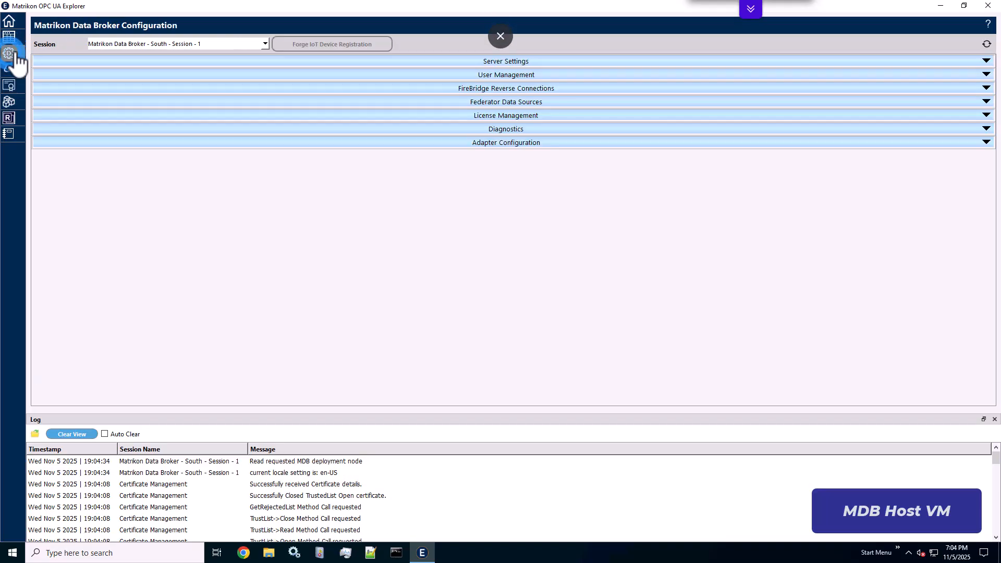
click(493, 103)
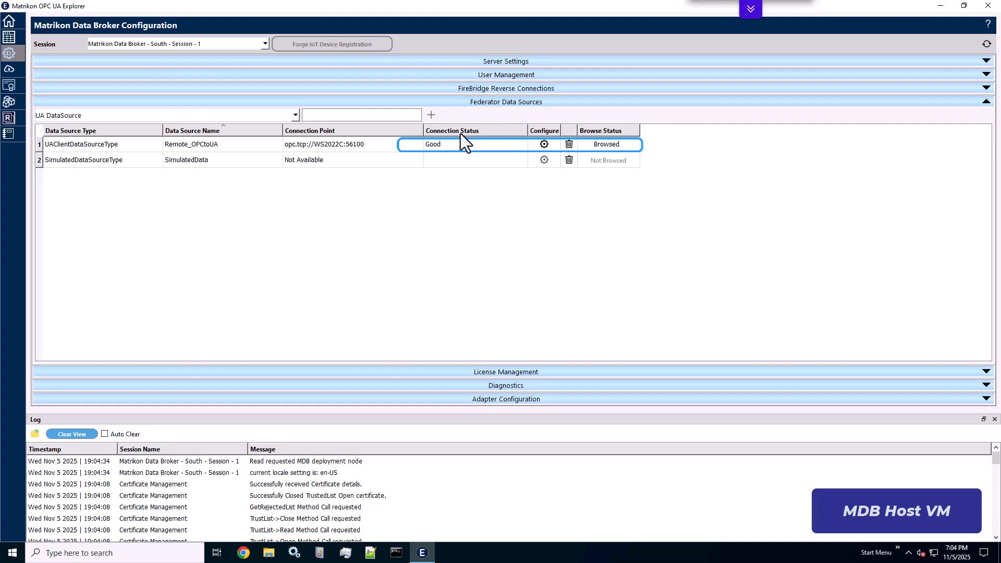